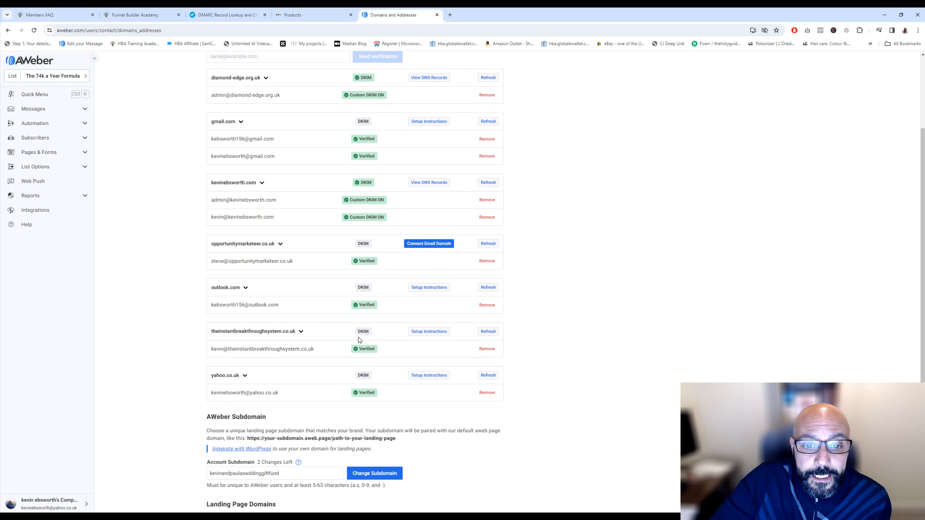
Open AWeber's DKIM setup instructions for theinstantbreakthroughsystem.co.uk and, in 123 Reg, that domain's DNS records
mouse_move(359, 331)
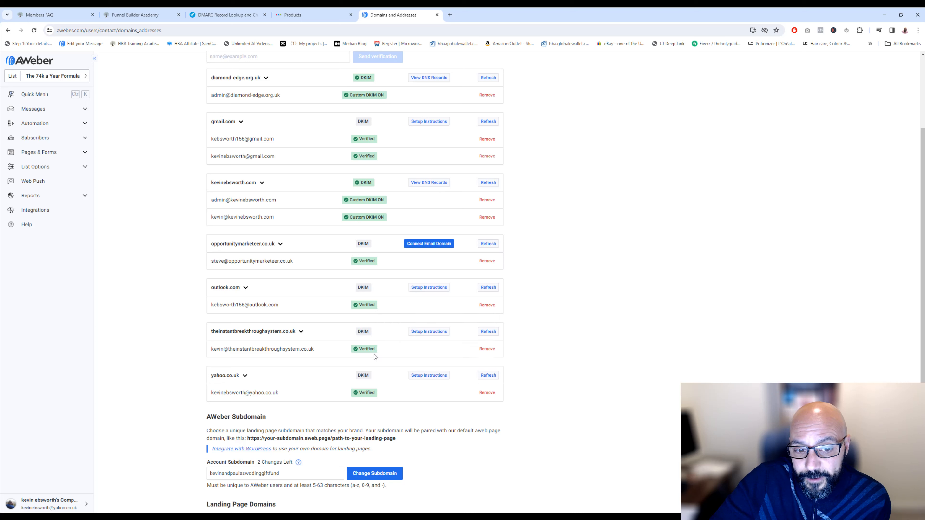
click(430, 336)
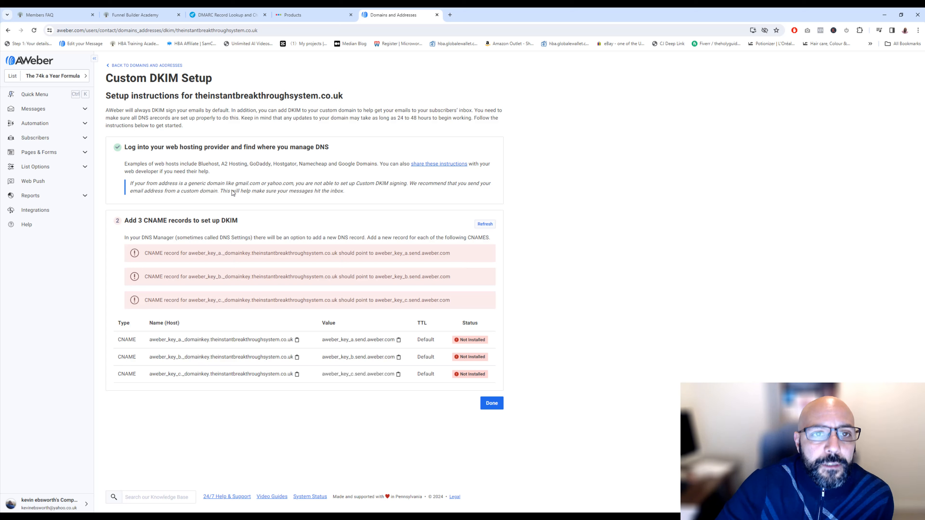
click(288, 15)
scroll(319, 199, down, 2)
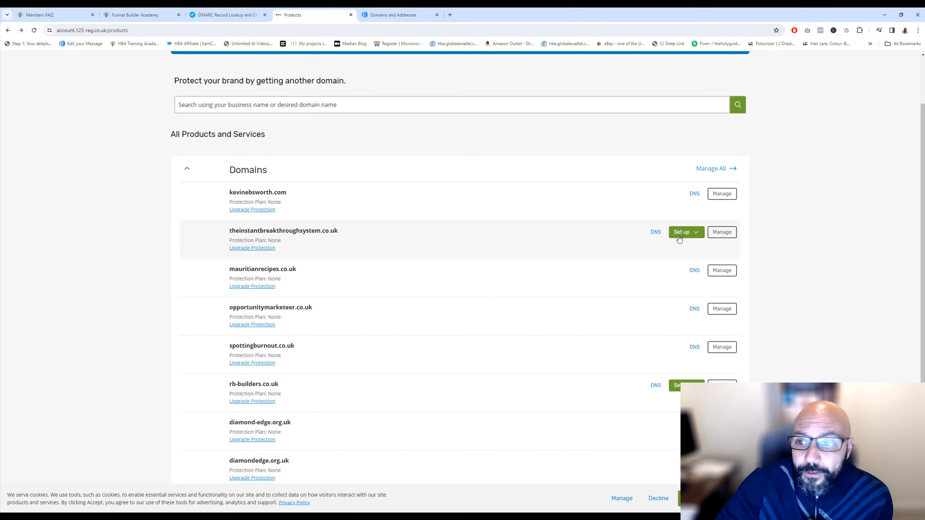
click(656, 232)
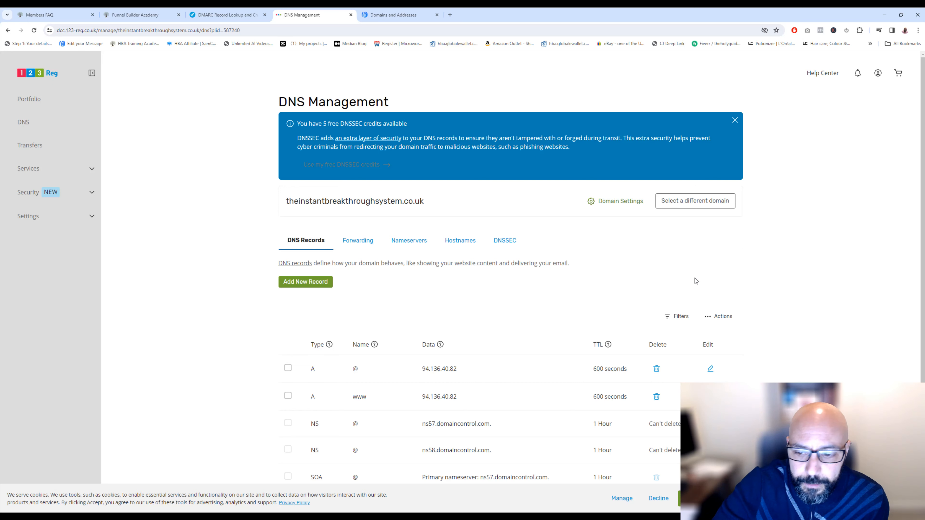
scroll(695, 281, down, 2)
scroll(370, 294, up, 2)
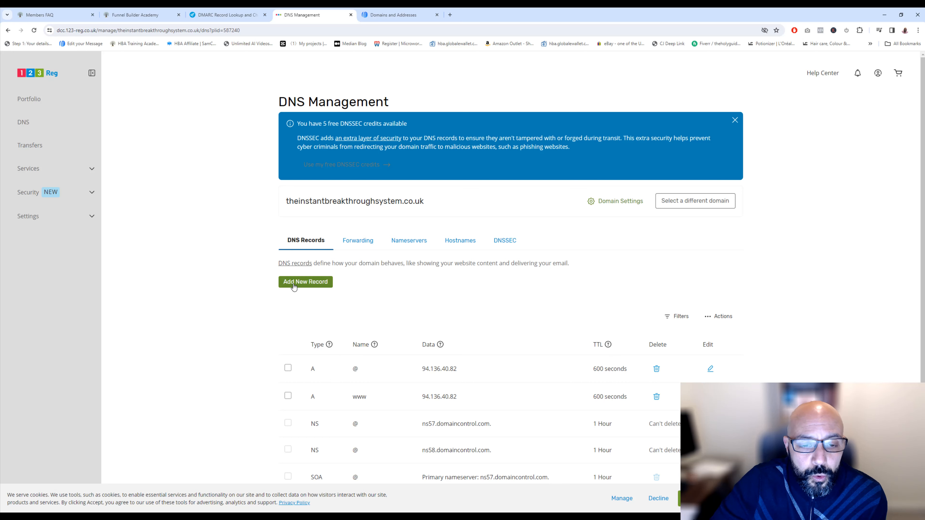
Start a new DNS record for the domain and set its type to CNAME, as listed in AWeber's DKIM instructions
click(294, 286)
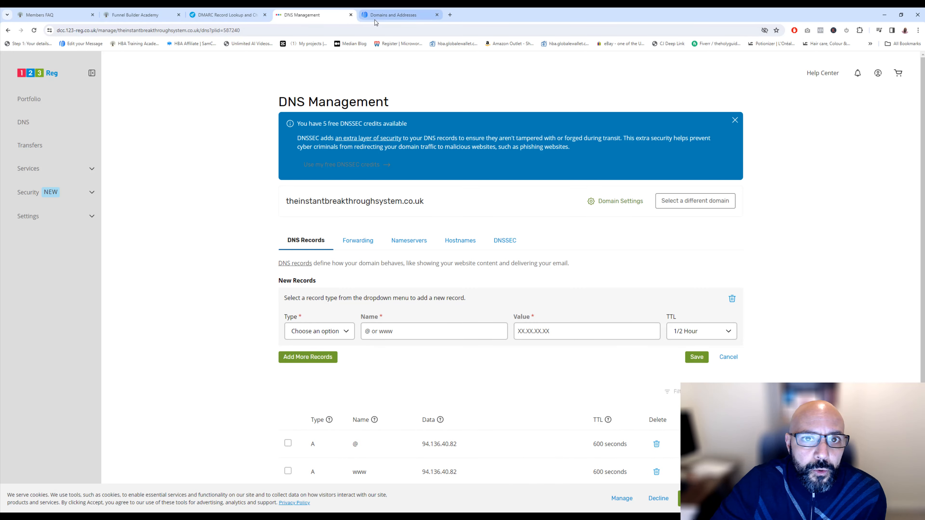
click(386, 14)
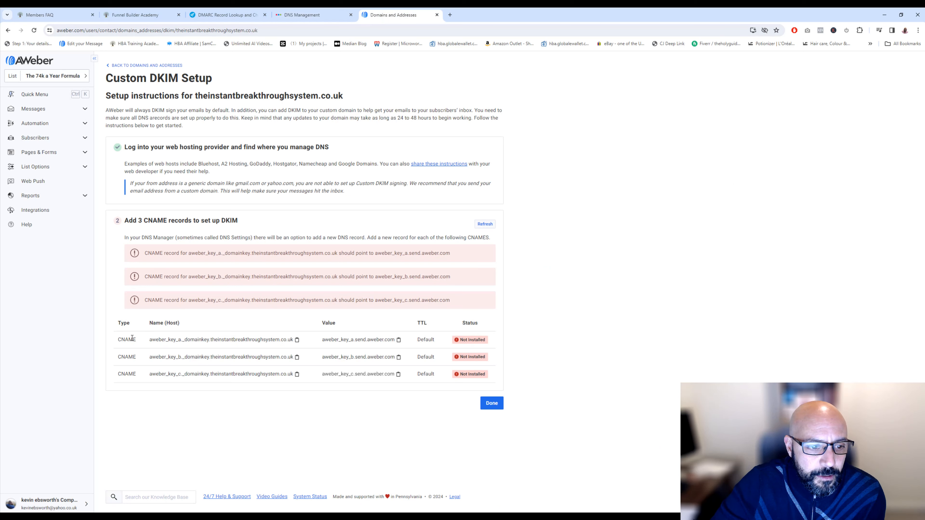
click(295, 16)
click(345, 332)
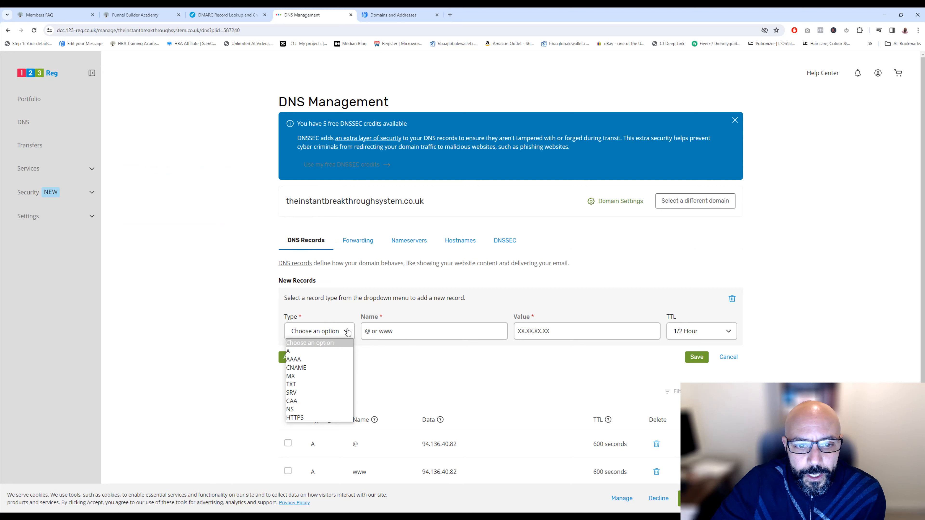
click(314, 368)
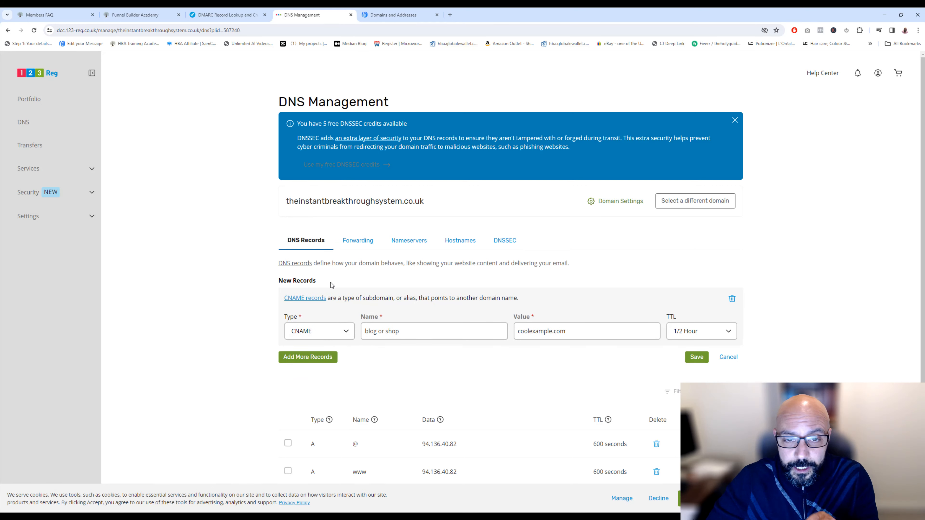
Copy the host name aweber_key_a._domainkey.theinstantbreakthroughsystem.co.uk from AWeber into the new CNAME record's name in 123 Reg
click(393, 19)
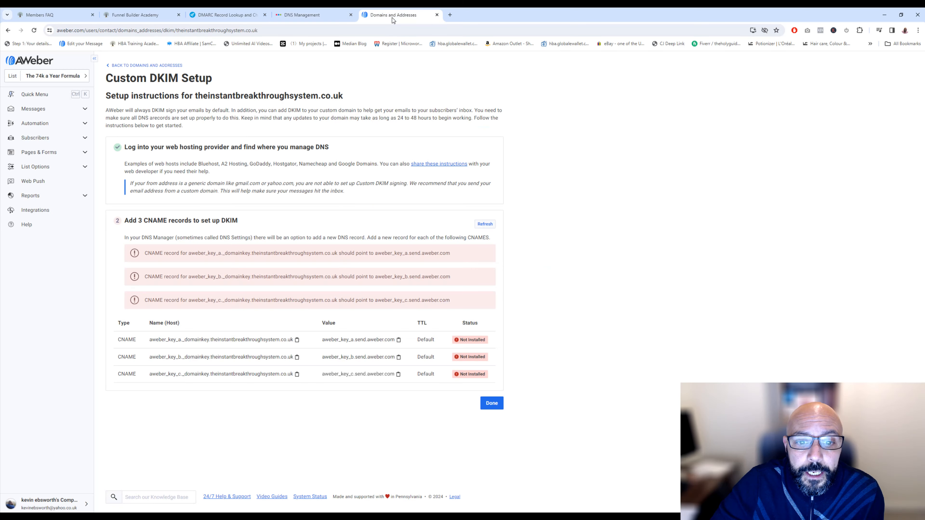
click(297, 341)
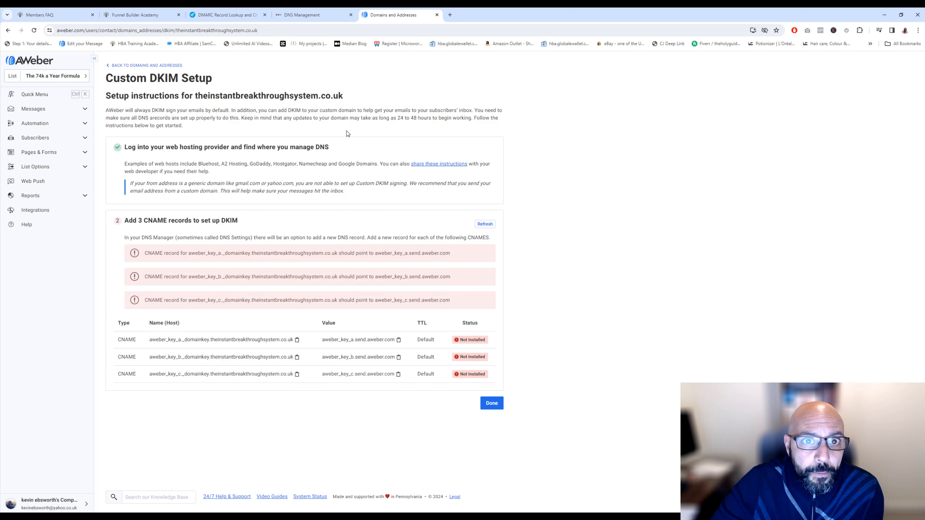
click(306, 15)
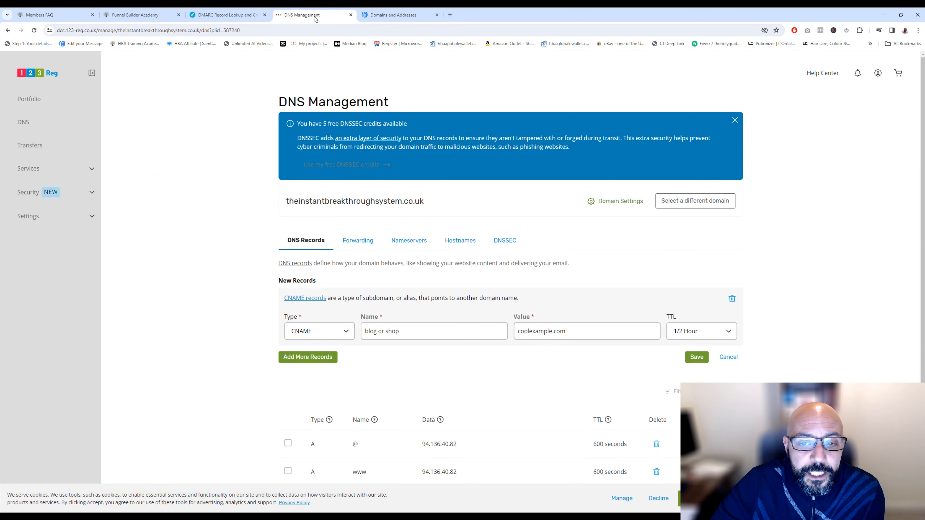
click(403, 332)
right_click(404, 334)
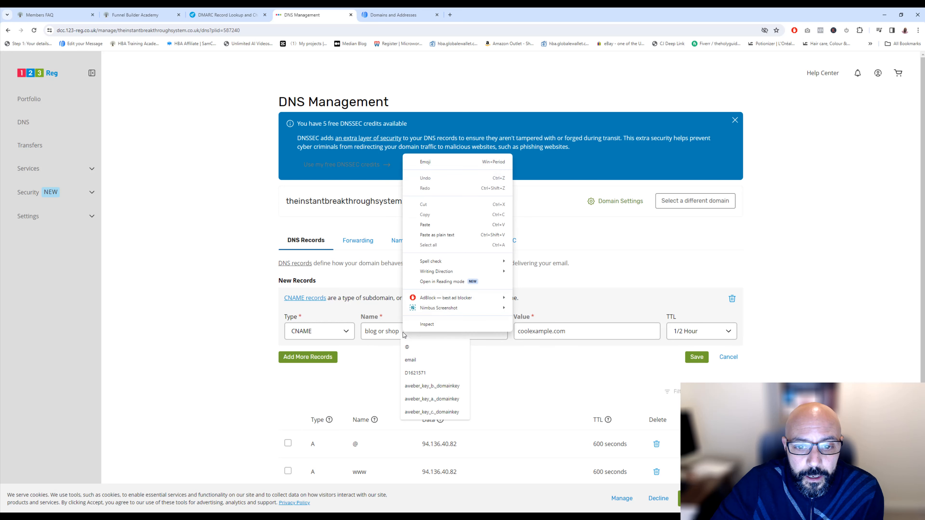
click(422, 226)
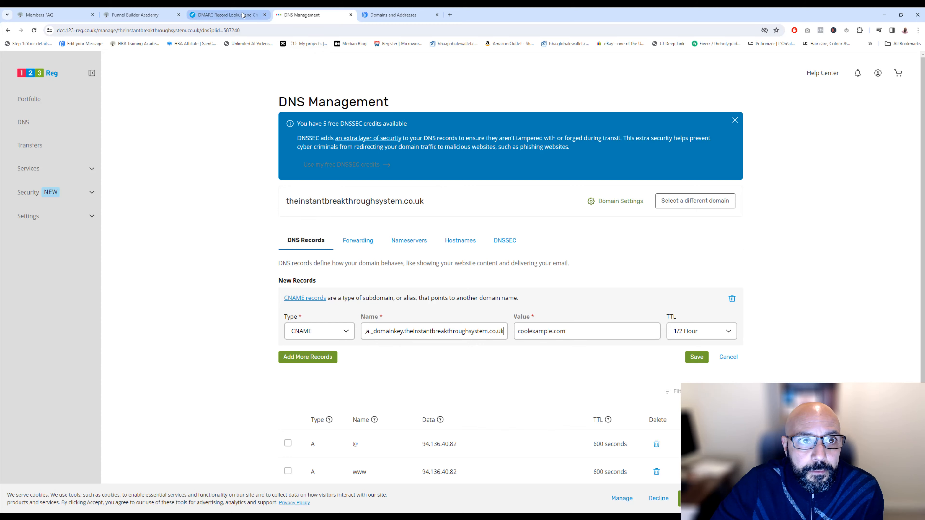
Copy aweber_key_a.send.aweber.com from AWeber as the record's value, and save it on aweber_key_a._domainkey.theinstantbreakthroughsystem.co.uk
click(394, 14)
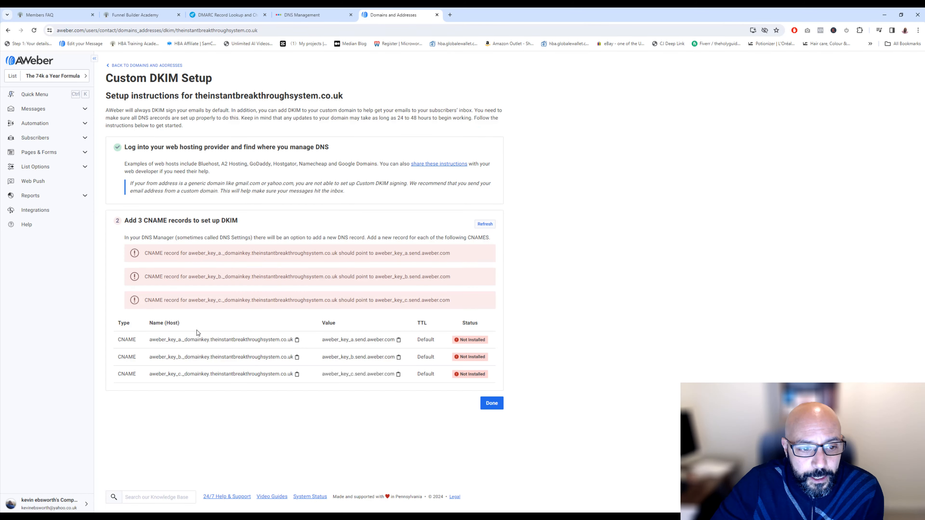
click(398, 341)
click(321, 17)
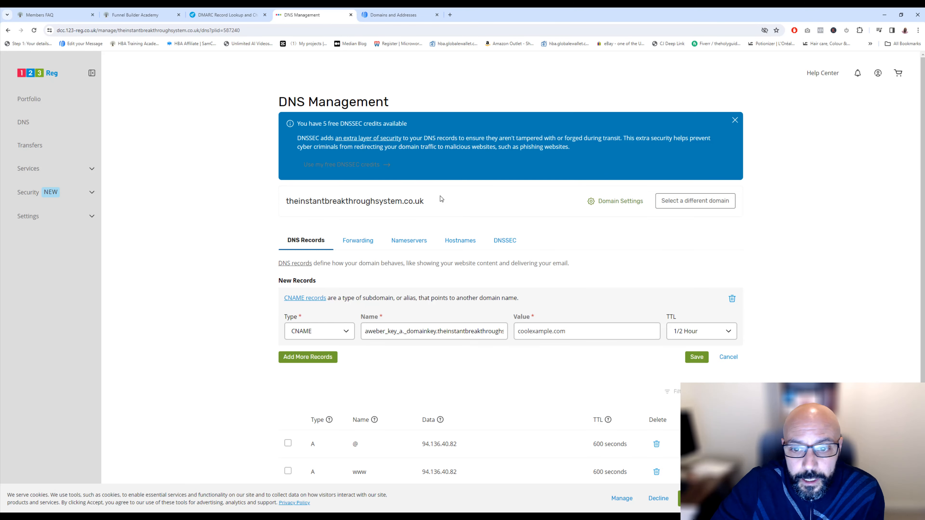
click(548, 333)
right_click(548, 337)
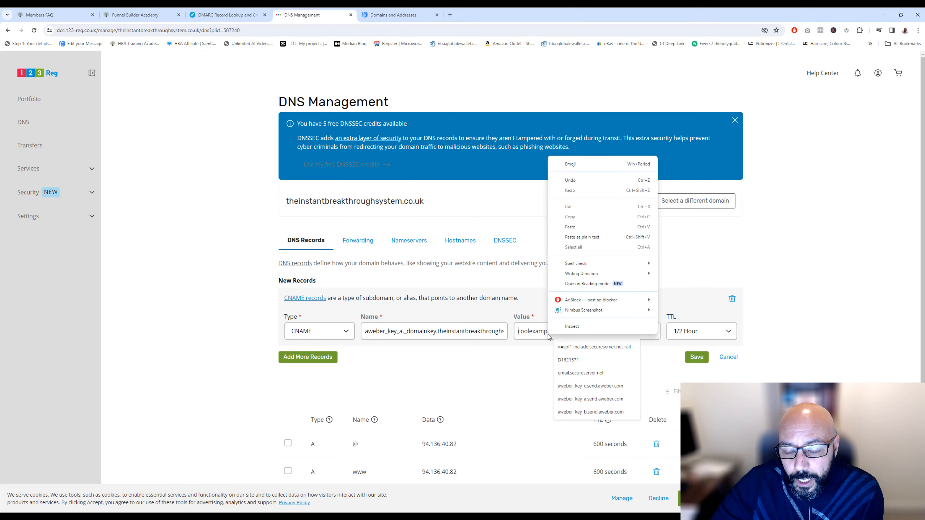
click(570, 226)
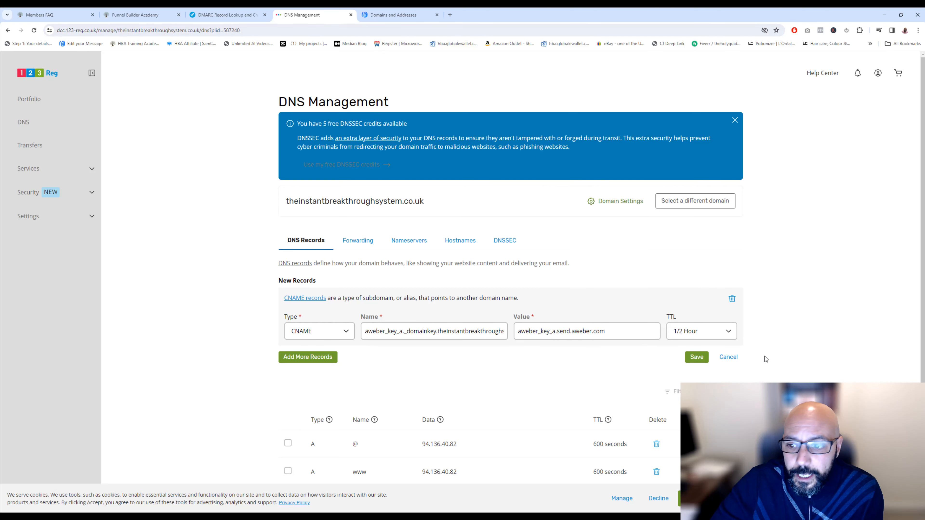
click(697, 357)
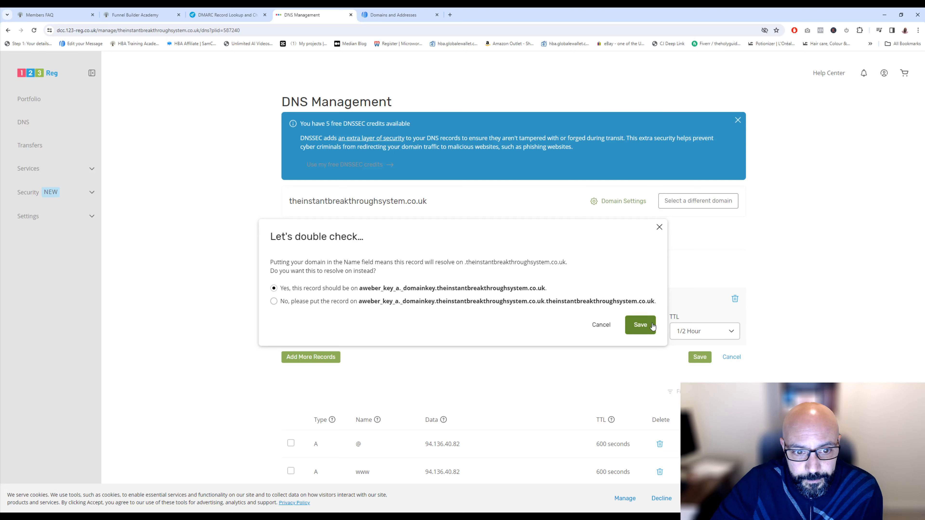
click(640, 325)
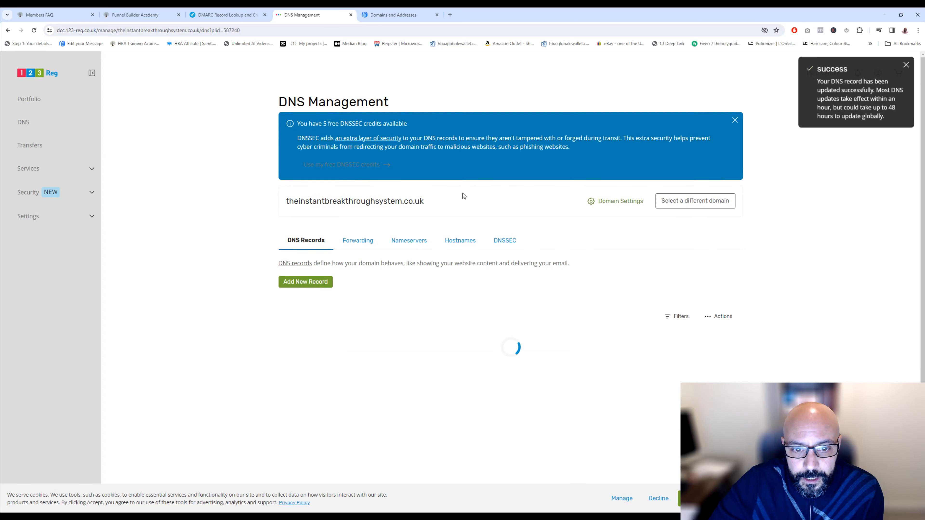
Start a second CNAME record in 123 Reg with the name aweber_key_b._domainkey.theinstantbreakthroughsystem.co.uk copied from AWeber
click(320, 286)
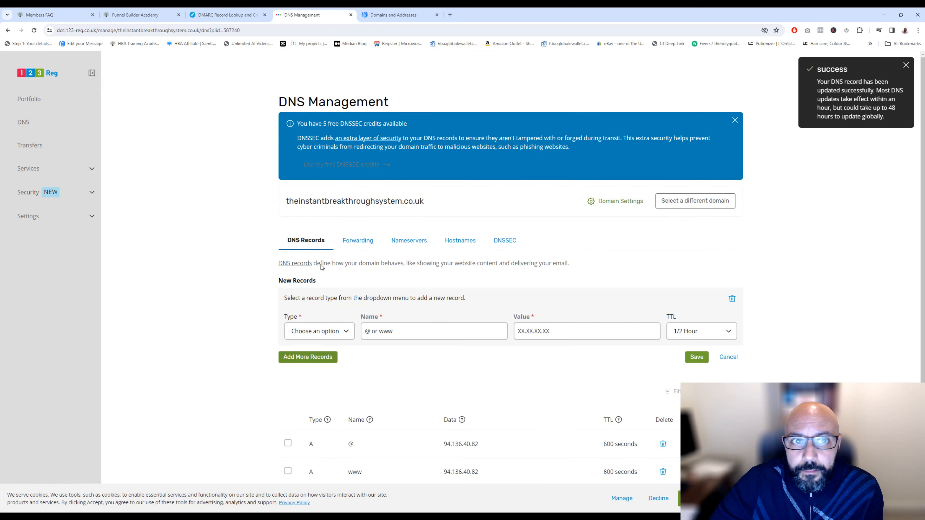
click(393, 14)
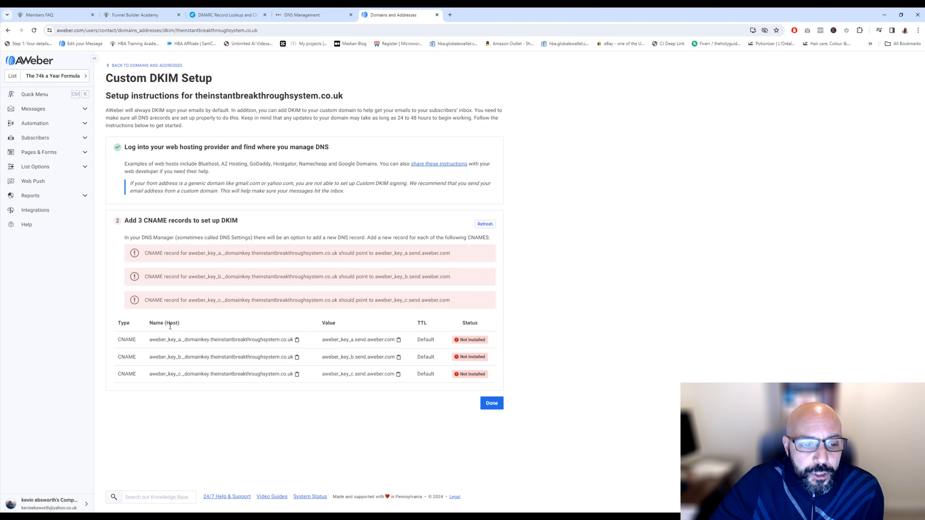
click(297, 357)
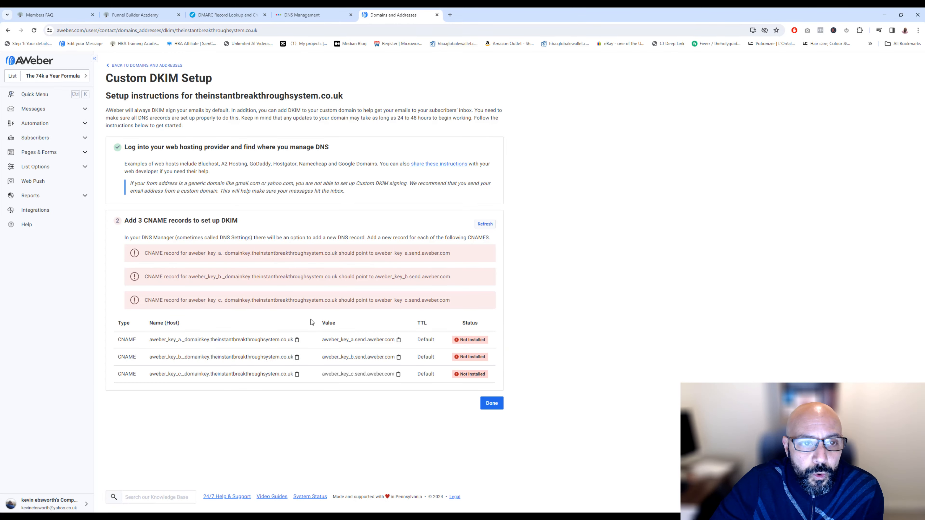
click(292, 16)
click(345, 331)
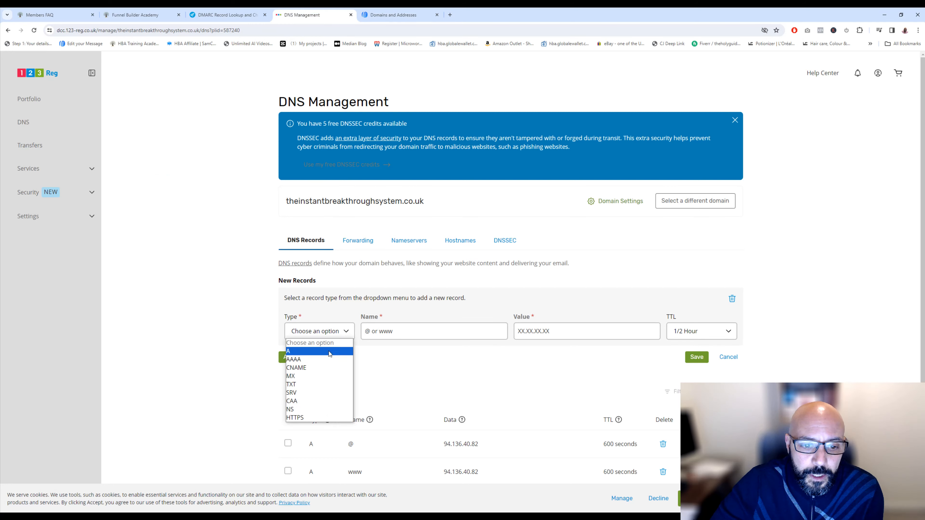
click(330, 366)
right_click(396, 330)
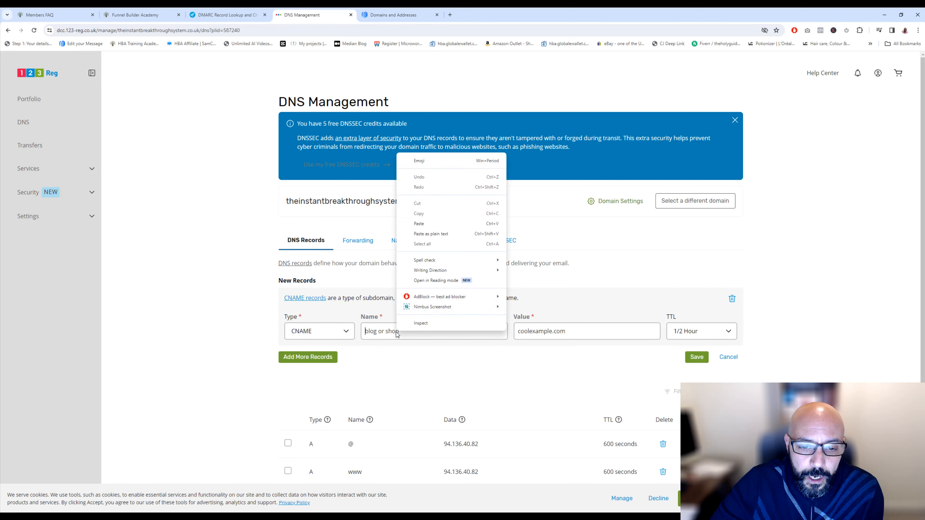
click(411, 223)
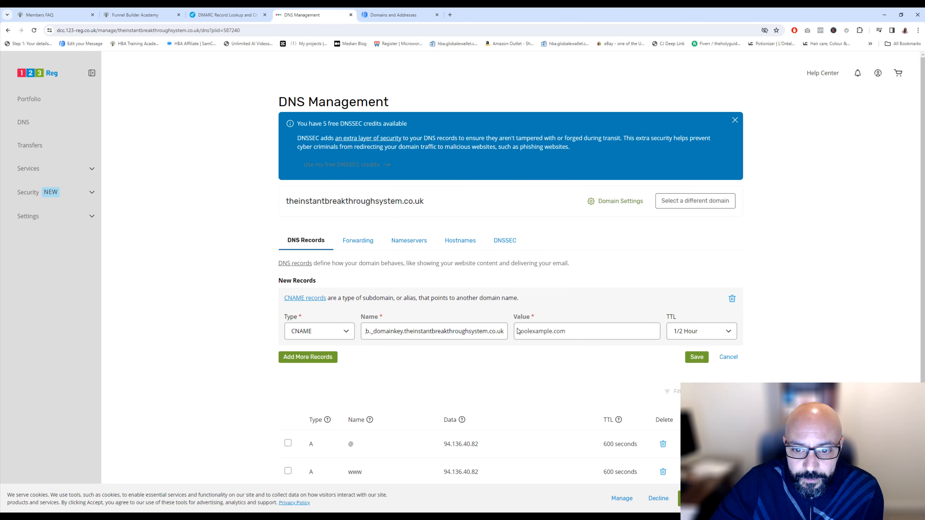
Copy aweber_key_b.send.aweber.com from AWeber into the second CNAME record's value in 123 Reg
click(393, 14)
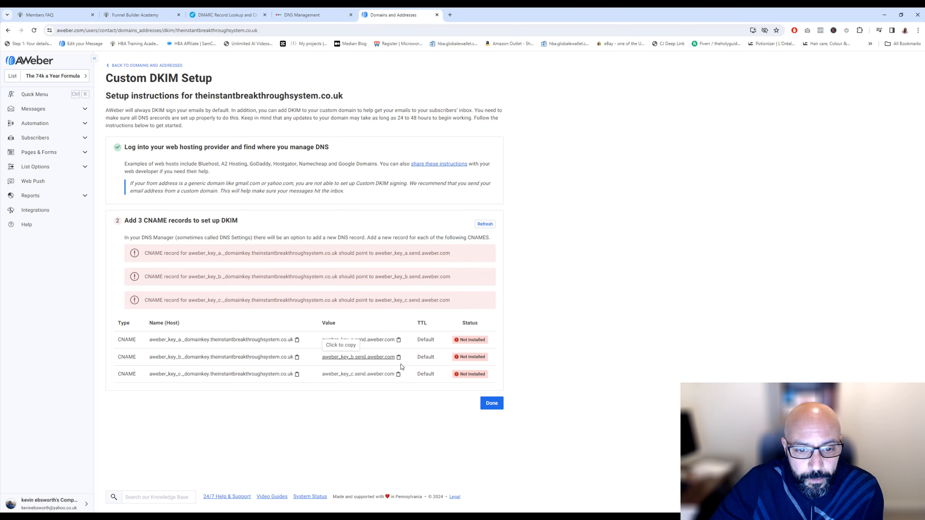
click(399, 357)
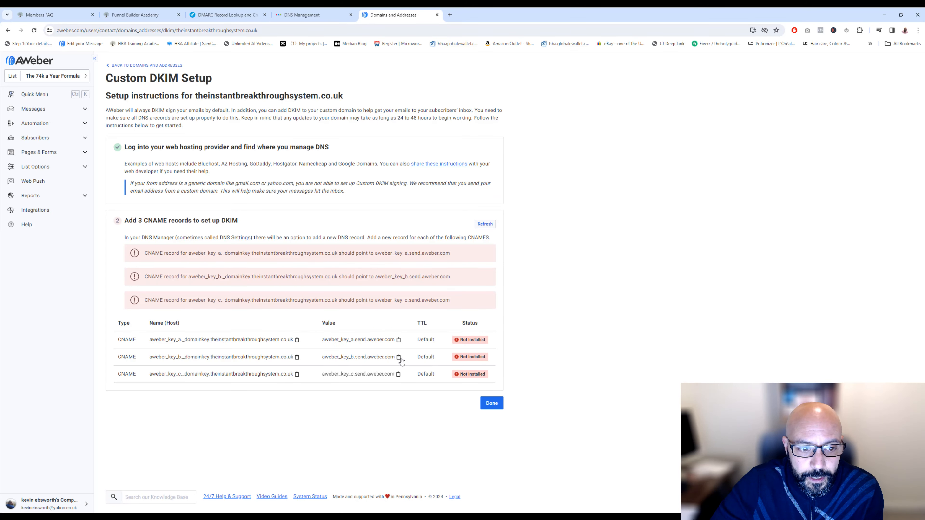
click(300, 15)
click(588, 331)
right_click(590, 331)
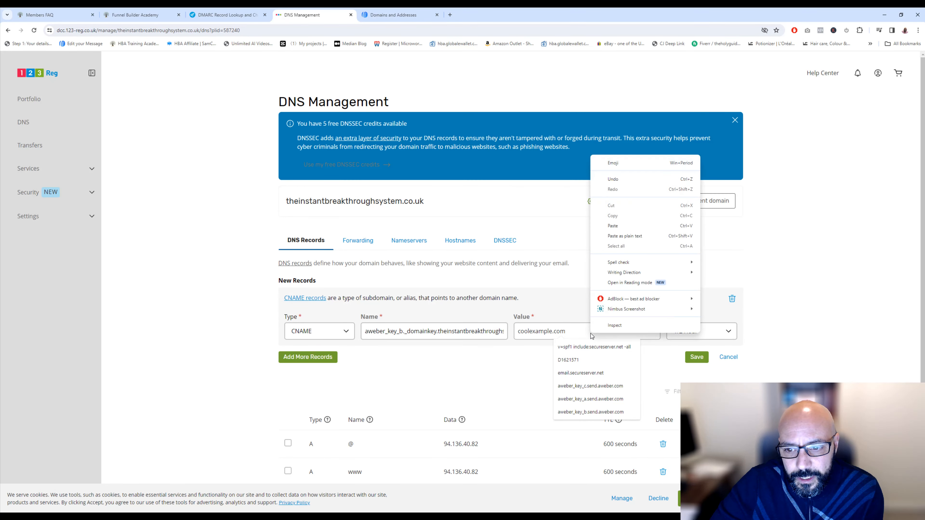
click(601, 227)
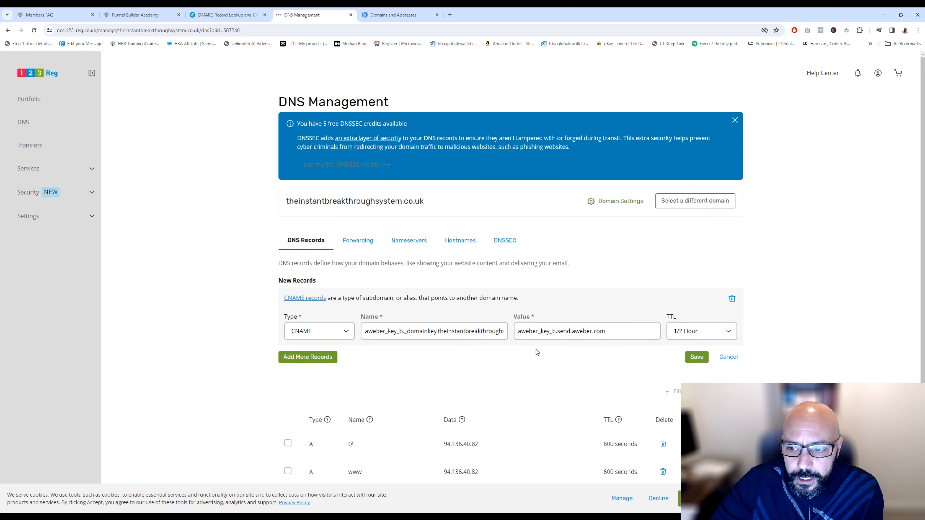
Save the second record on aweber_key_b._domainkey.theinstantbreakthroughsystem.co.uk, and copy the third CNAME's host name from AWeber
click(697, 356)
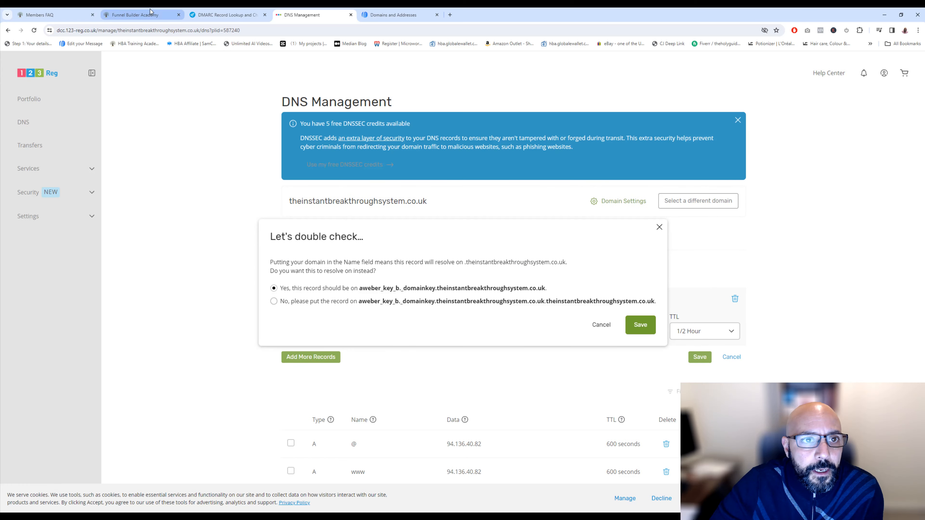
click(386, 18)
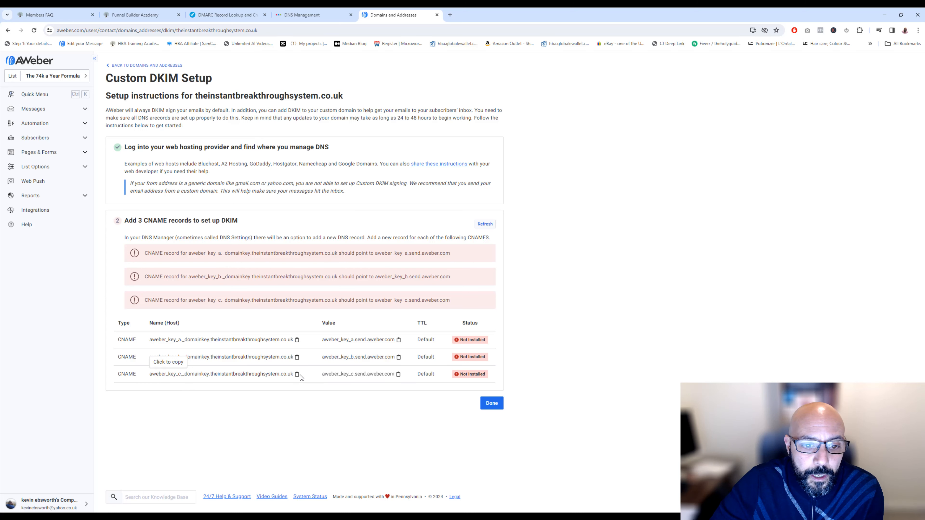
click(288, 15)
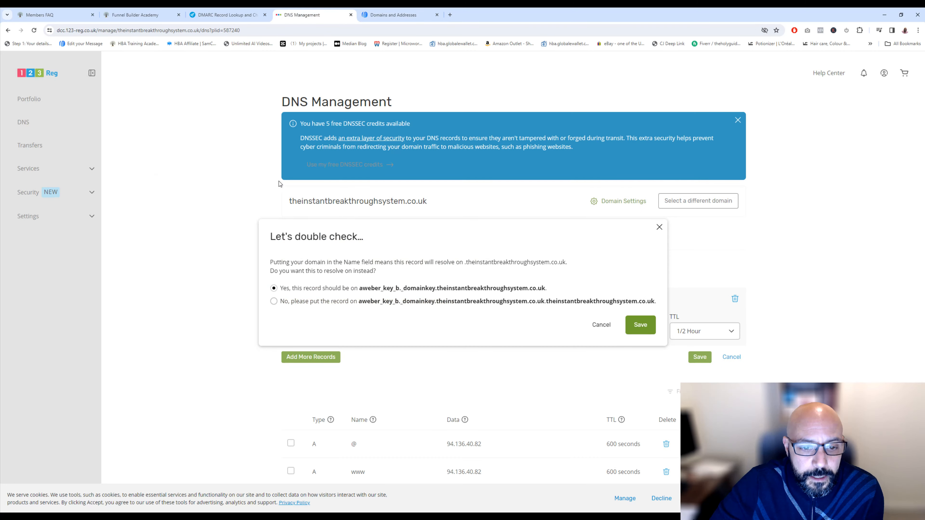
click(640, 325)
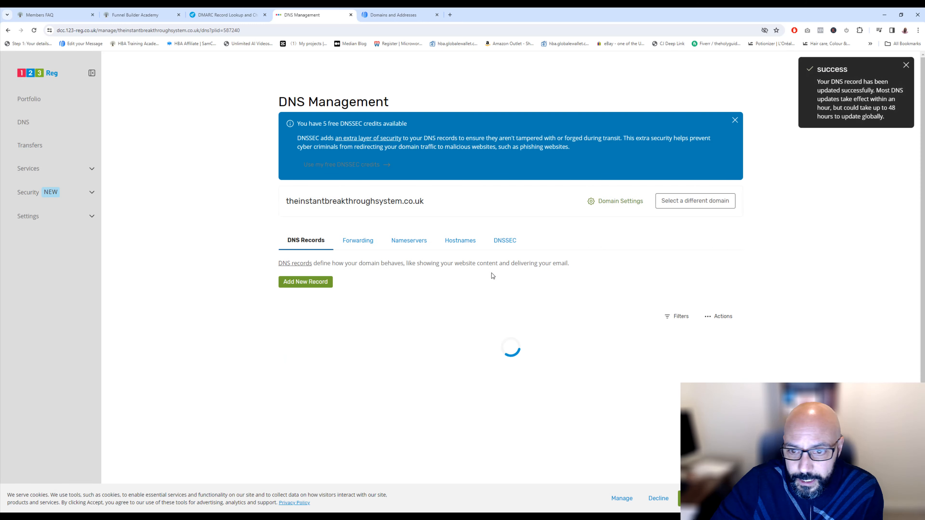
Start a third CNAME record in 123 Reg with the copied name aweber_key_c._domainkey.theinstantbreakthroughsystem.co.uk
click(326, 282)
click(340, 332)
click(316, 370)
right_click(411, 334)
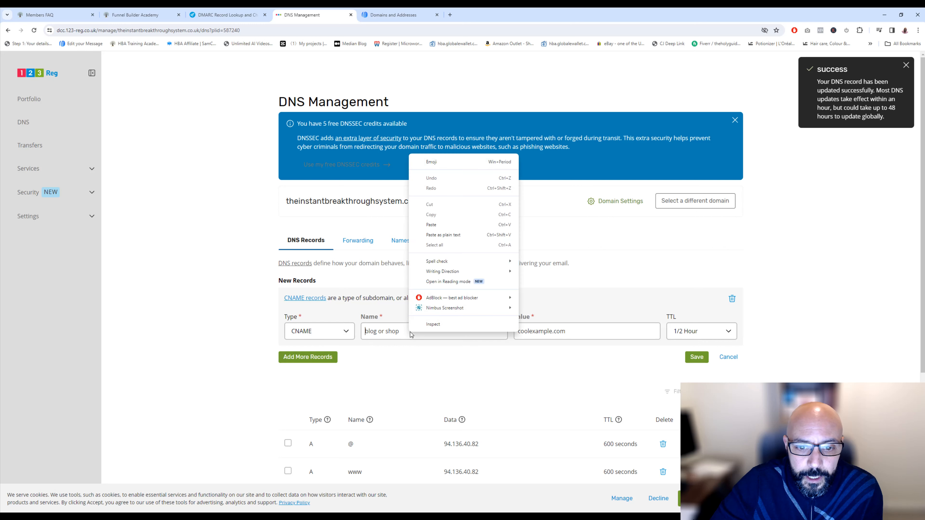
click(430, 225)
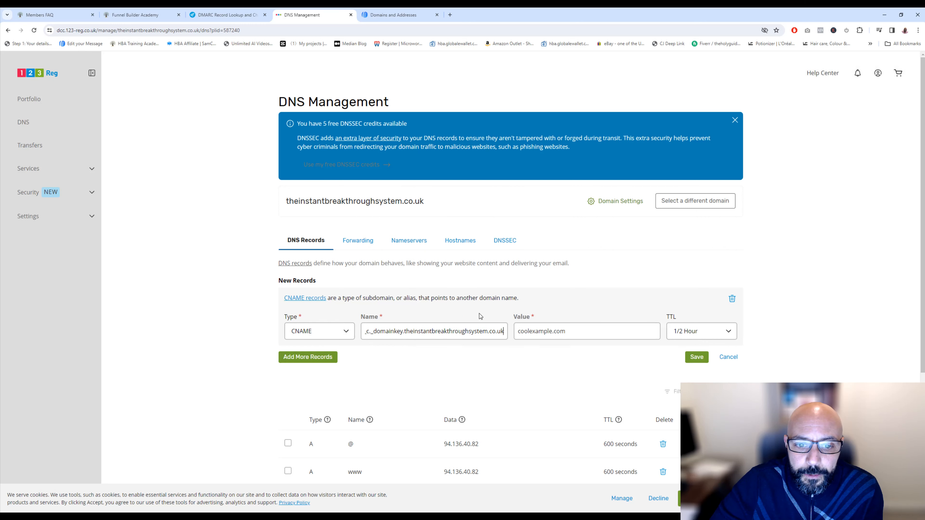
Copy aweber_key_c.send.aweber.com from AWeber as the third record's value, and save it on aweber_key_c._domainkey.theinstantbreakthroughsystem.co.uk
click(536, 329)
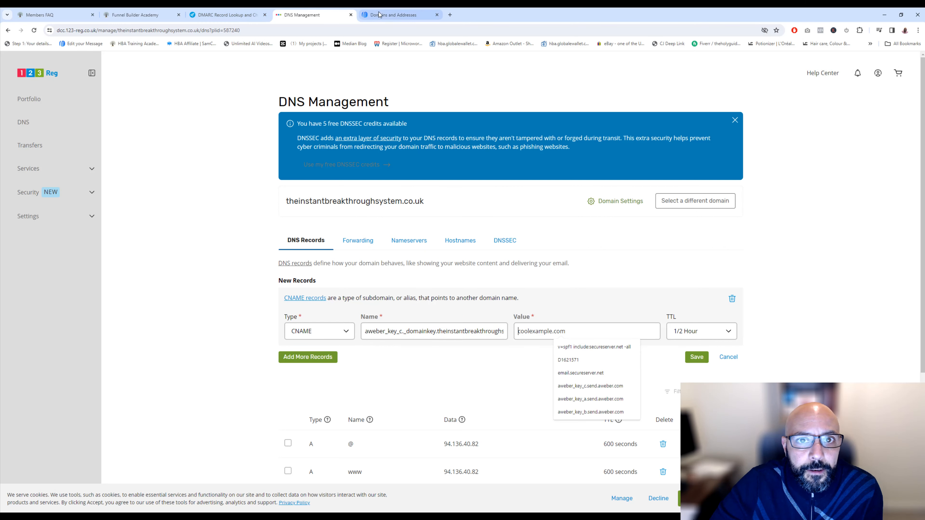
click(394, 14)
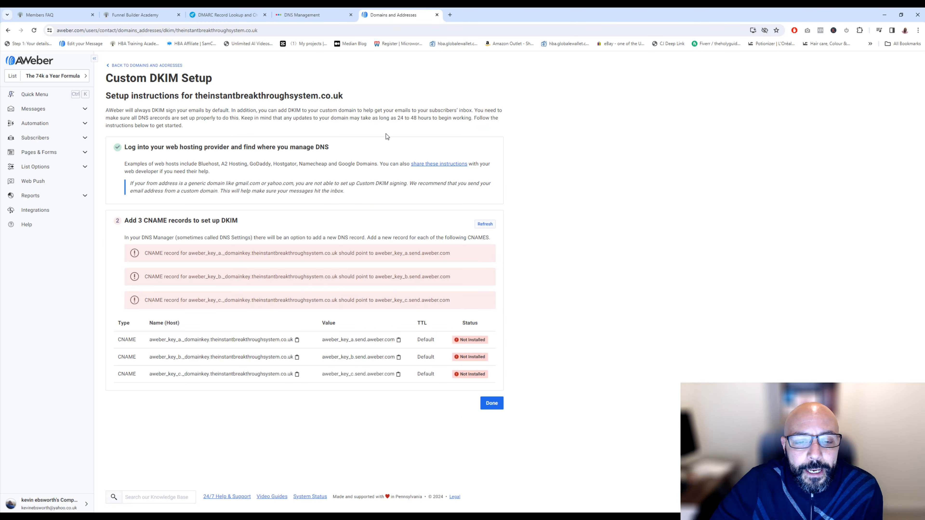
click(399, 374)
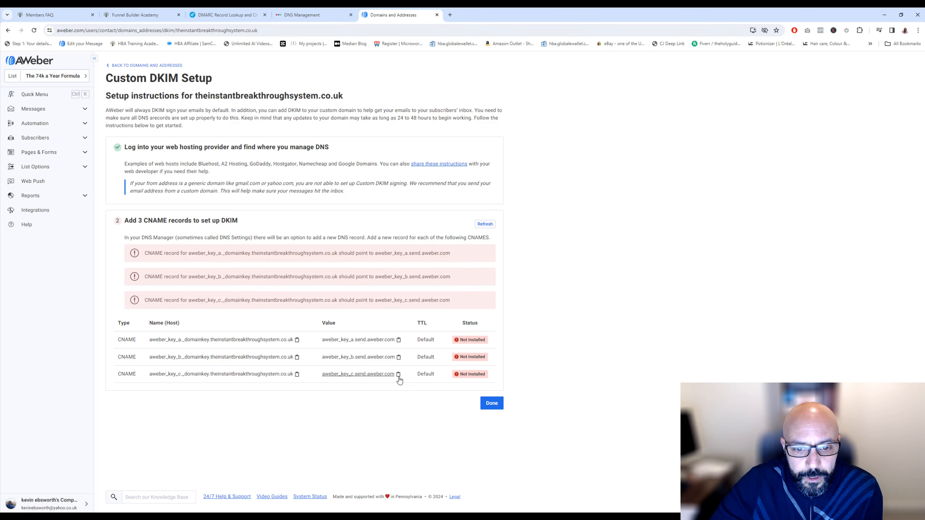
click(306, 14)
right_click(600, 331)
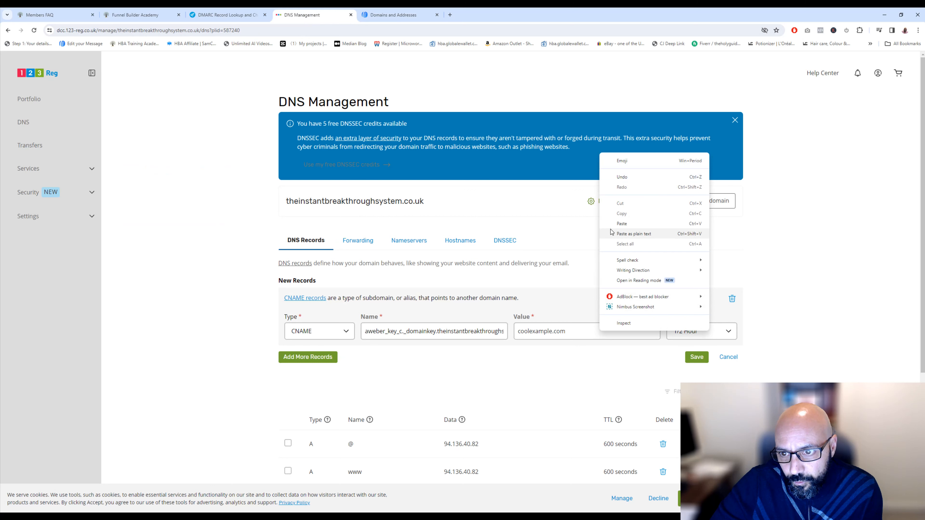
click(620, 224)
click(698, 357)
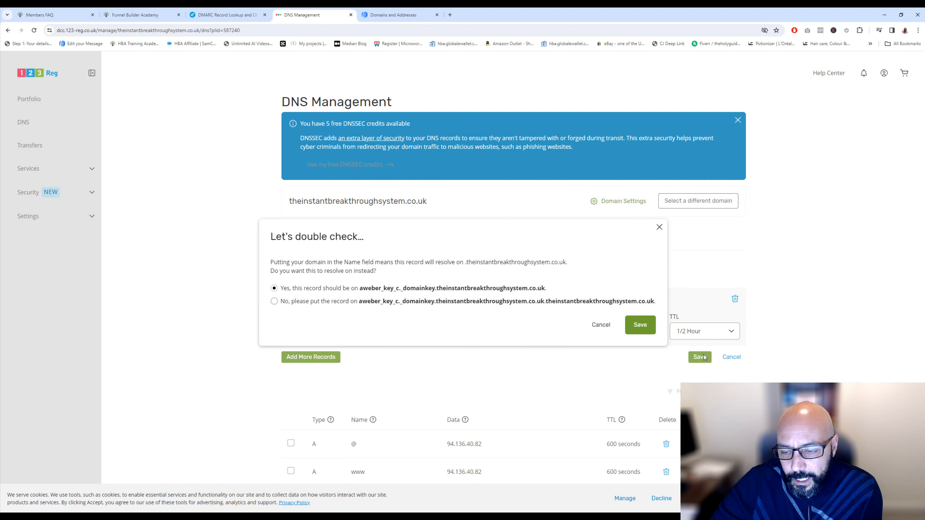
click(639, 325)
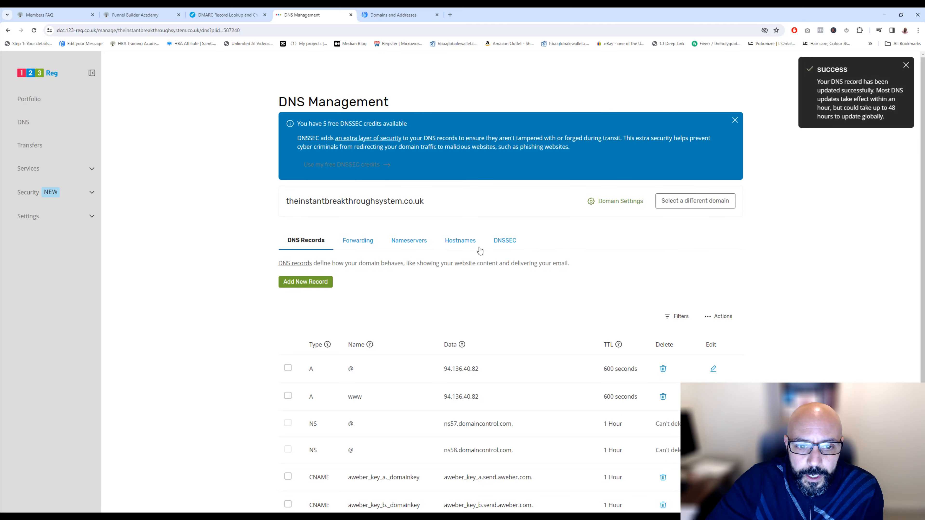
Switch to AWeber, refresh the status of the three CNAME records, and finish the custom DKIM setup
scroll(374, 273, down, 4)
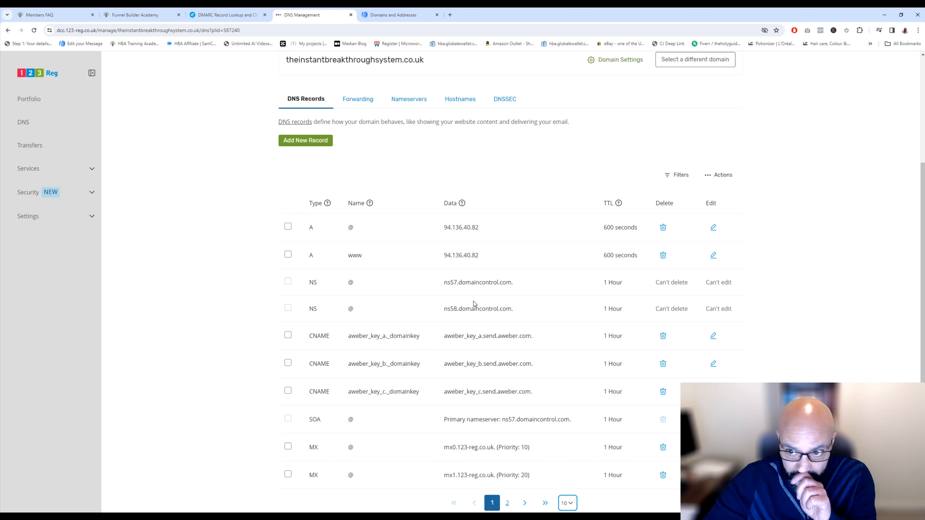
scroll(506, 274, up, 3)
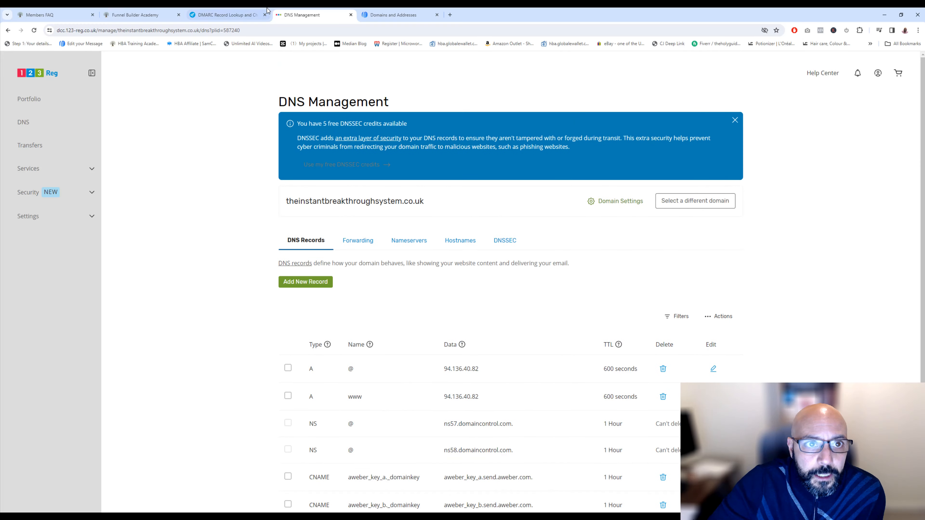
click(369, 19)
click(487, 225)
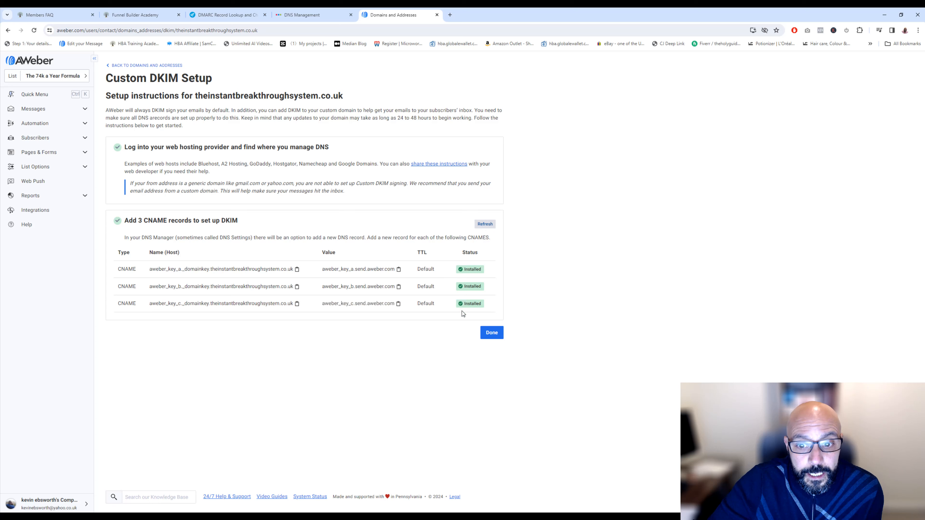
click(500, 333)
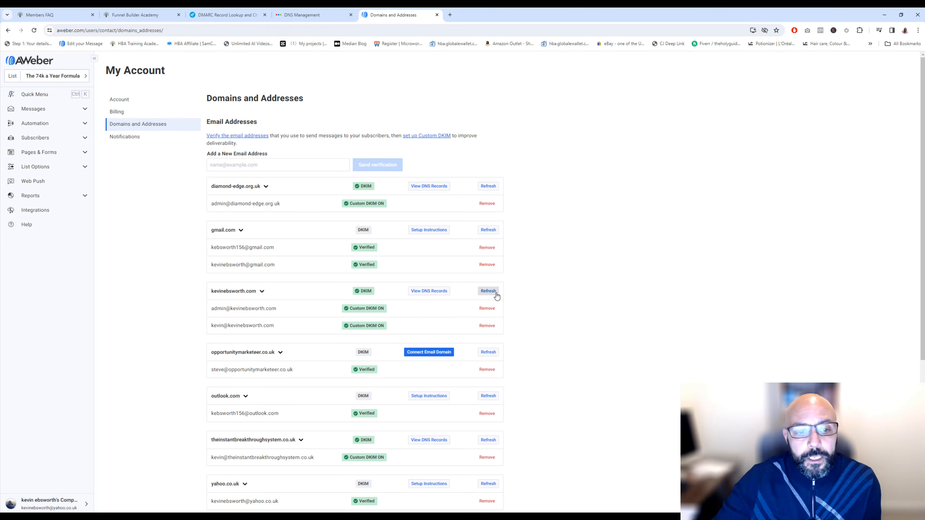
scroll(485, 339, down, 3)
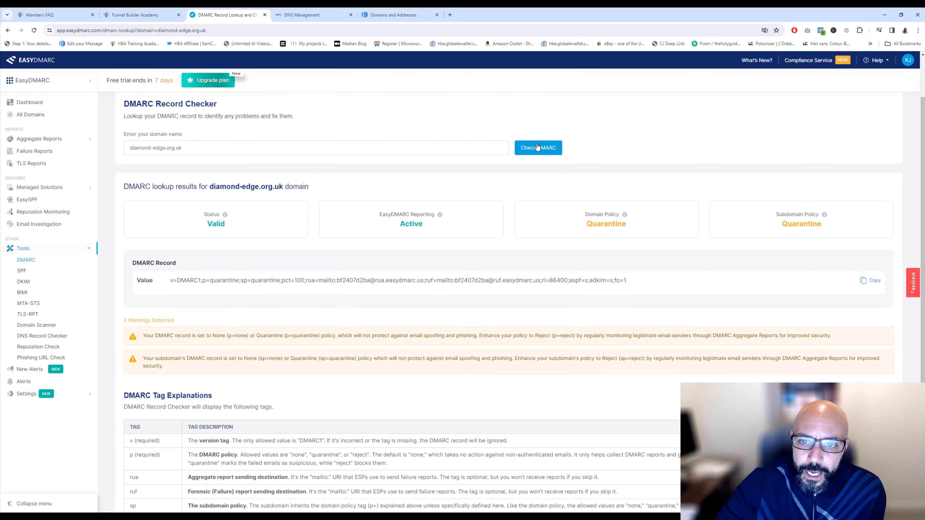
Switch to EasyDMARC, log out of the account, and go to its homepage
click(30, 61)
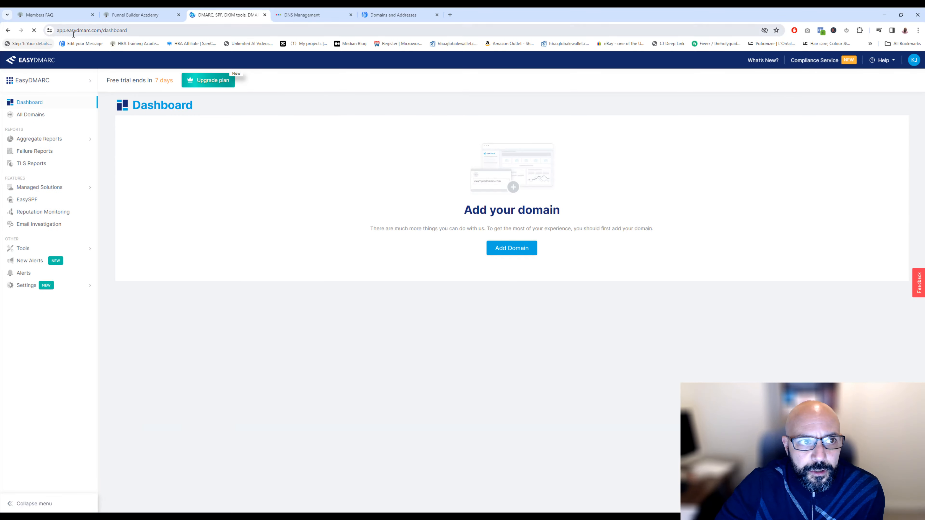
click(913, 60)
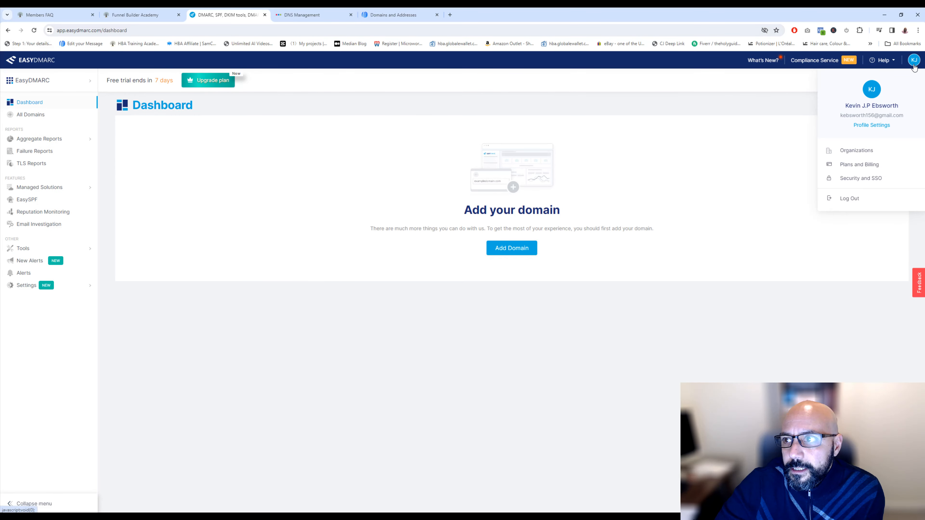
click(850, 198)
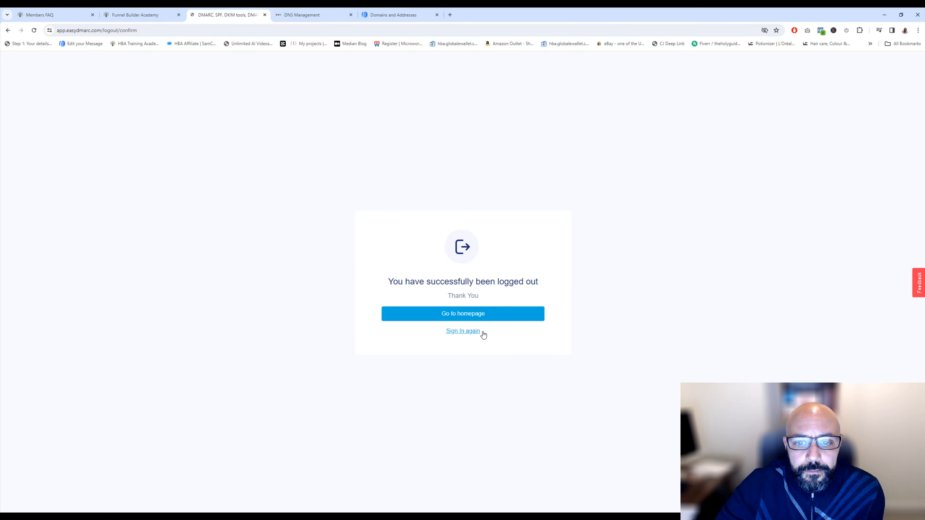
click(483, 317)
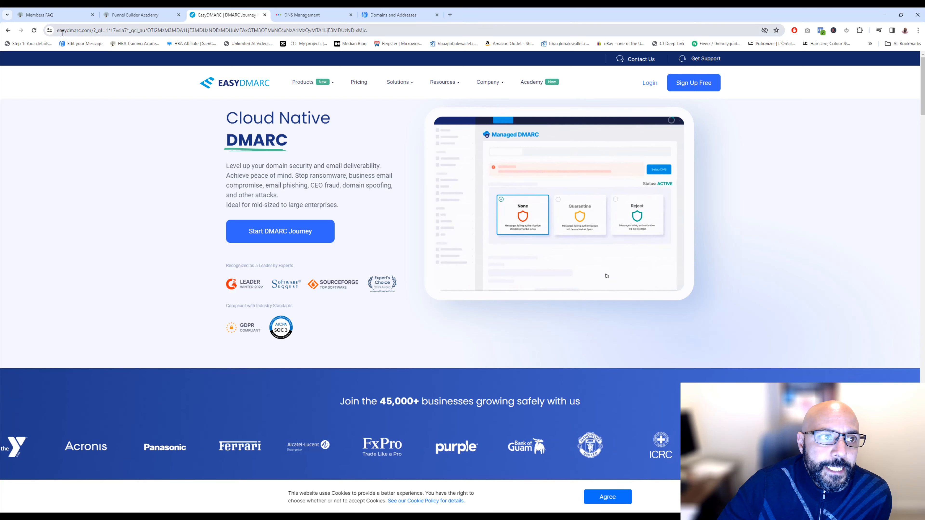
Sign in to EasyDMARC with the Google account option and return to the application
click(649, 83)
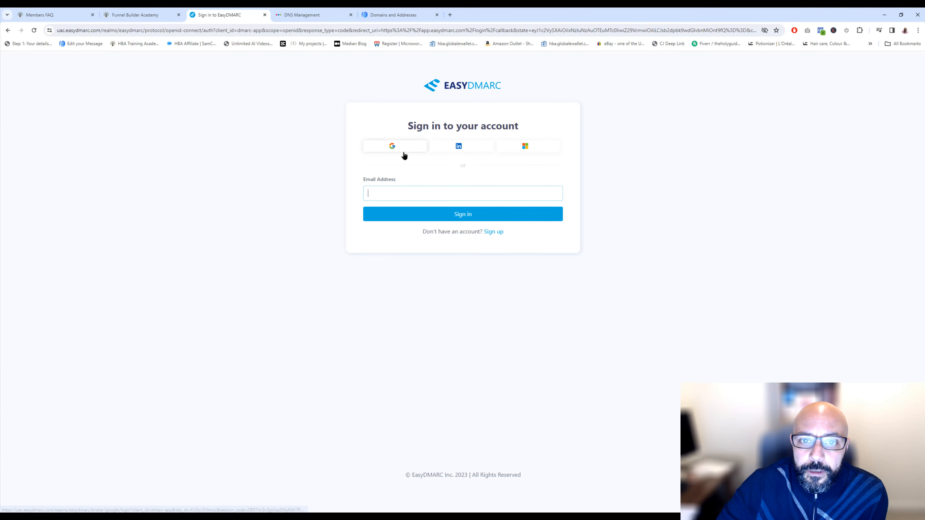
click(410, 154)
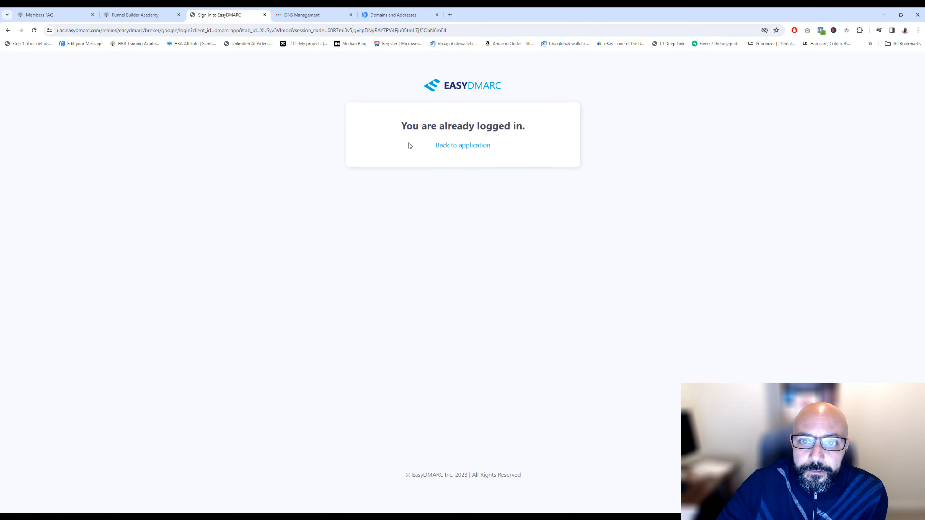
click(478, 147)
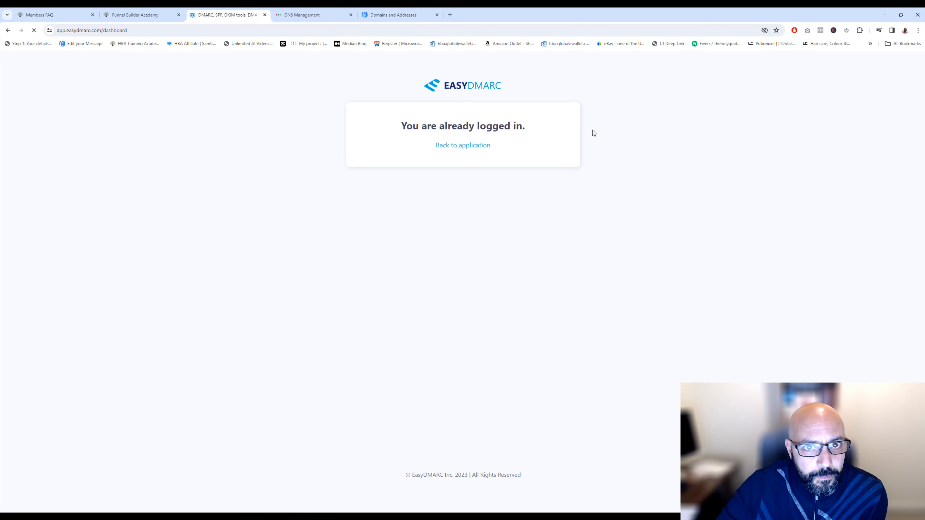
Review the theinstantbreakthroughsystem.co.uk entry in AWeber's domains list and the domain's DNS records in 123 Reg
click(386, 15)
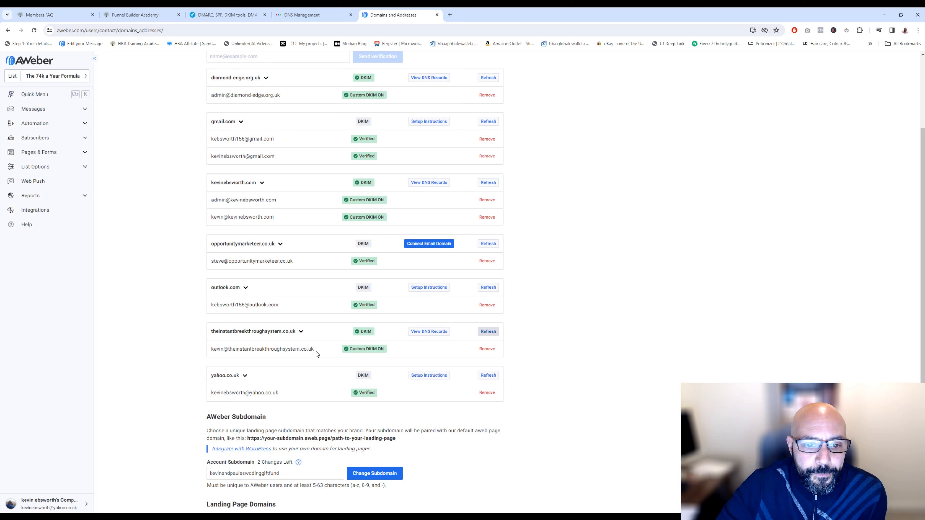
click(300, 331)
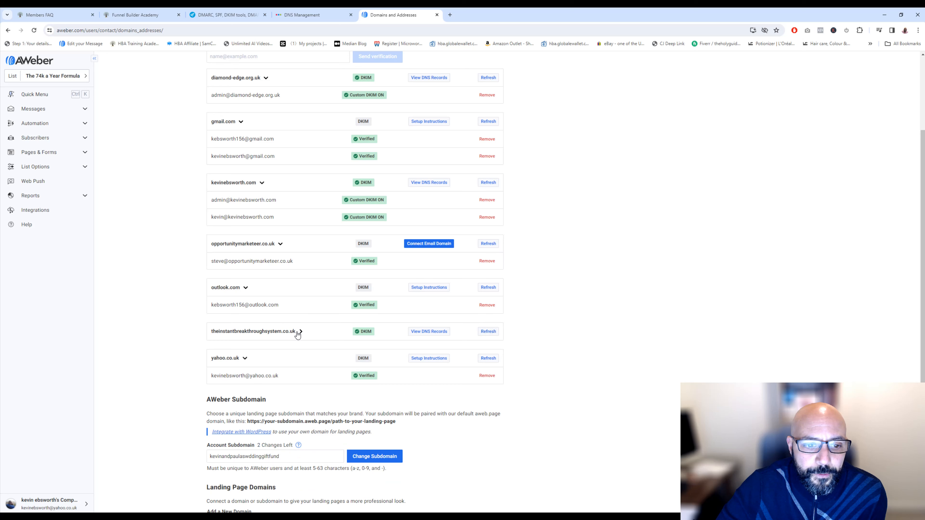
click(300, 332)
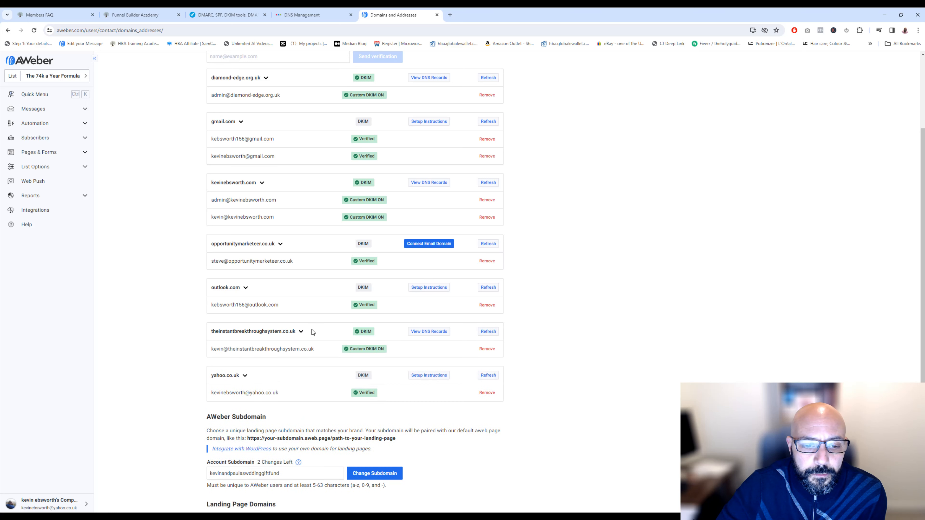
click(331, 17)
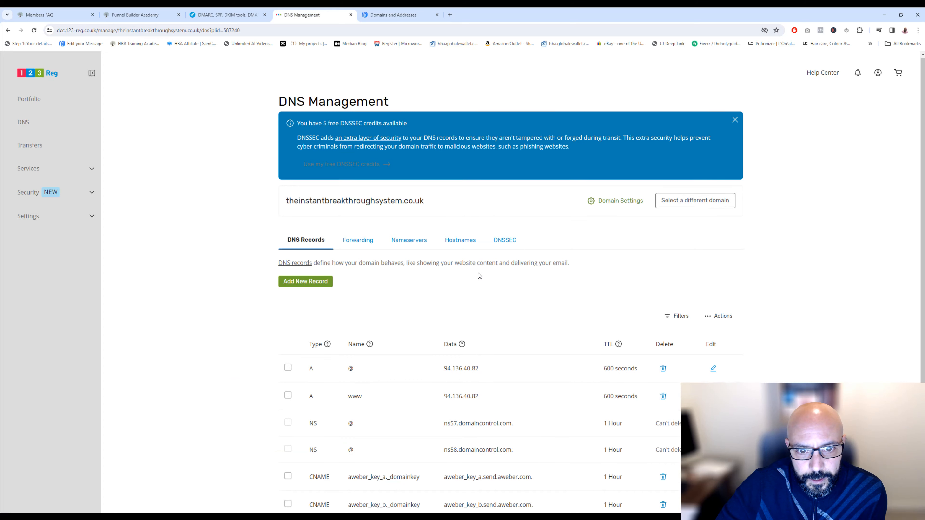
scroll(479, 275, down, 3)
scroll(479, 274, up, 3)
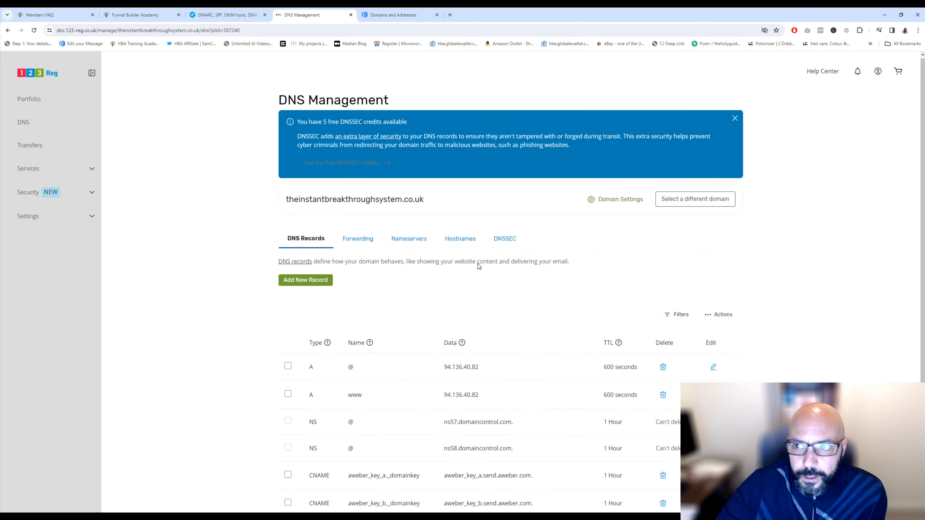